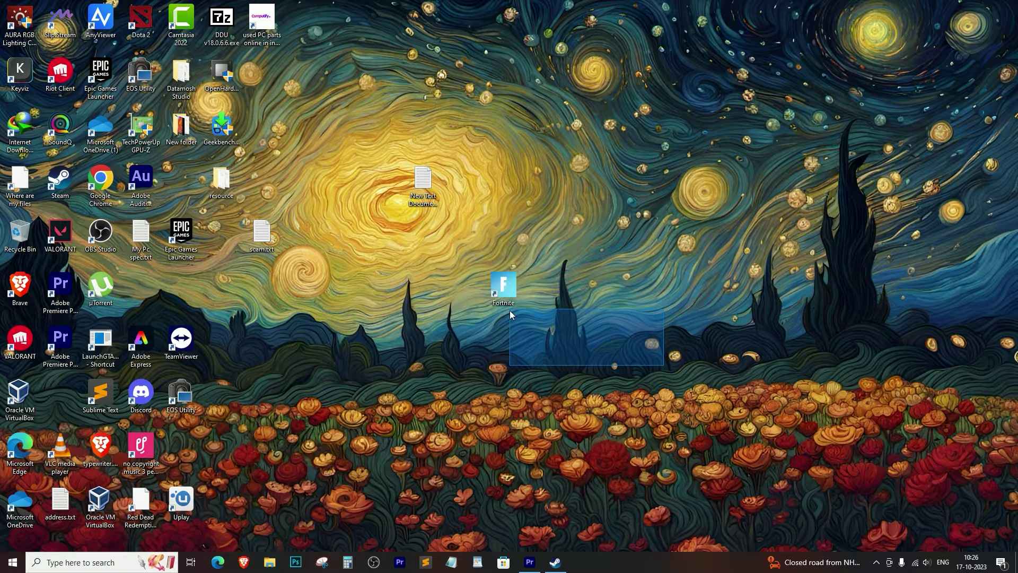
- Select the Fortnite desktop shortcut and try a Windows search, then return to the desktop
drag(574, 353, 445, 246)
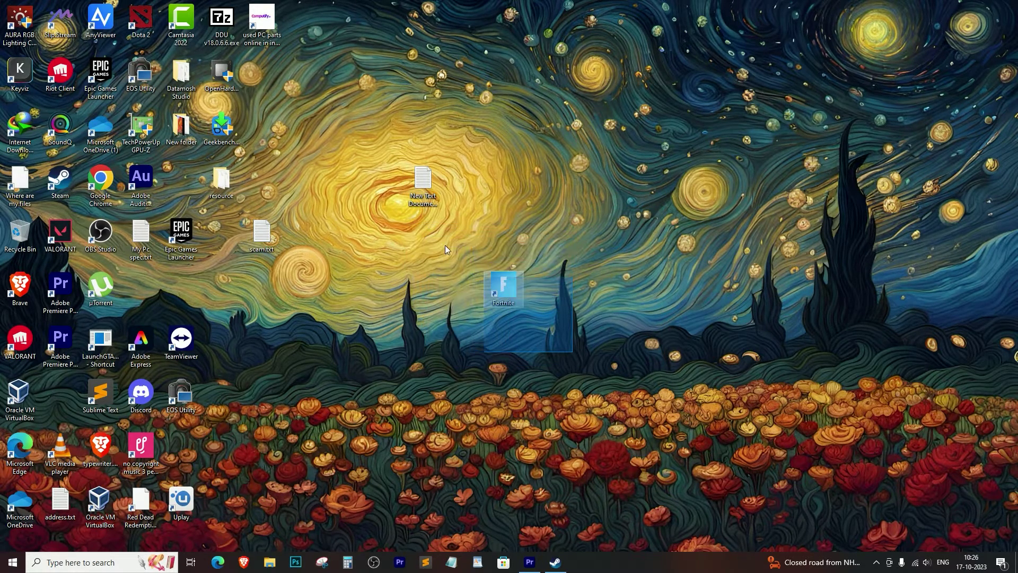
click(68, 561)
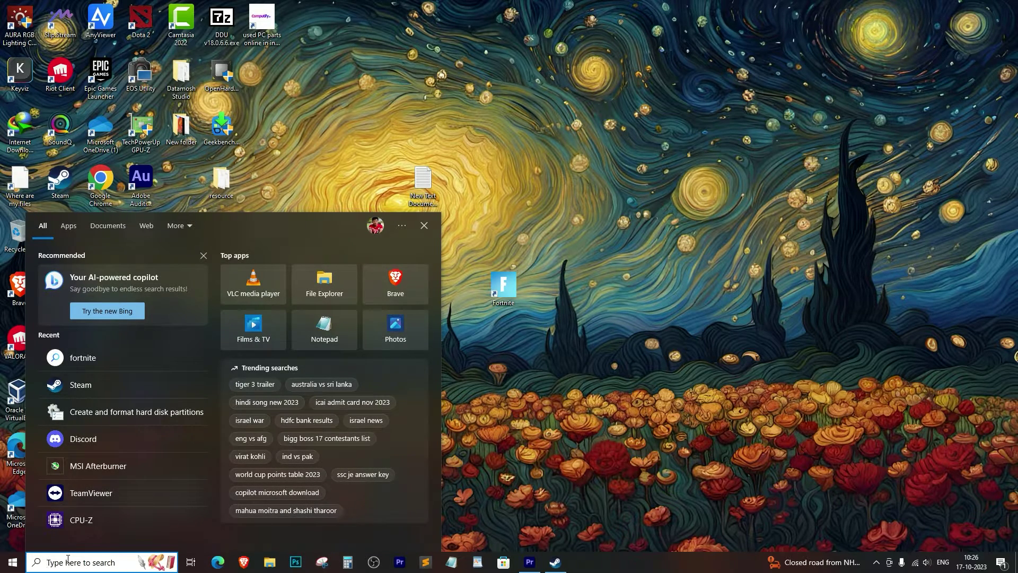
text(Fort)
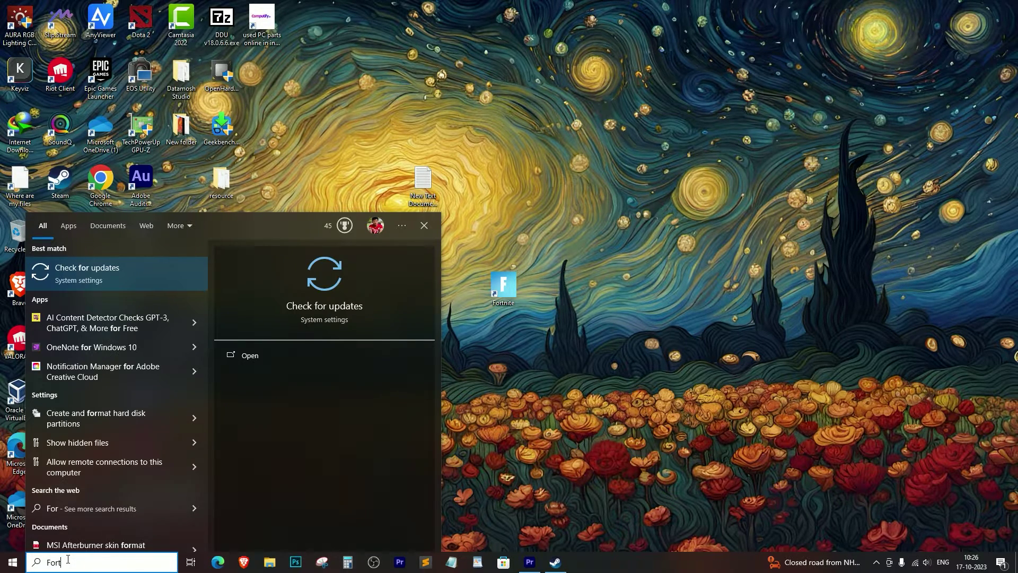
text(nite)
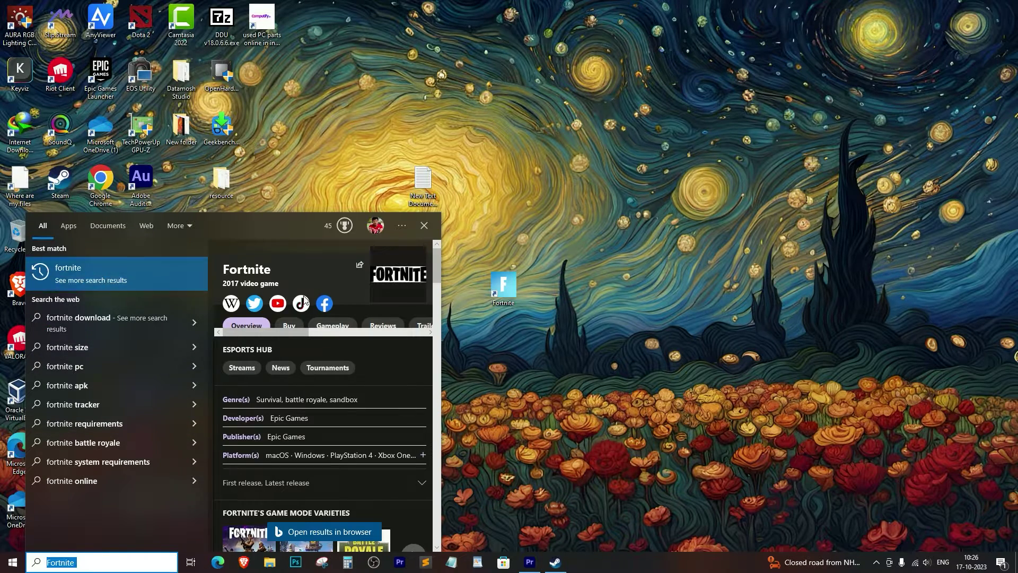
click(477, 382)
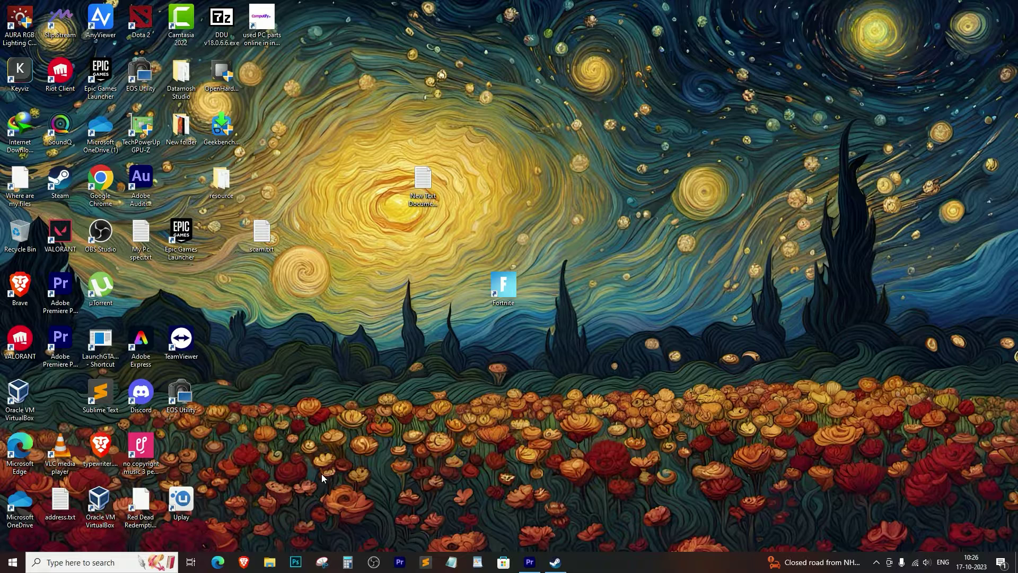
- Browse from This PC into Local Disk (C:), then Users, then the personal user folder
click(271, 563)
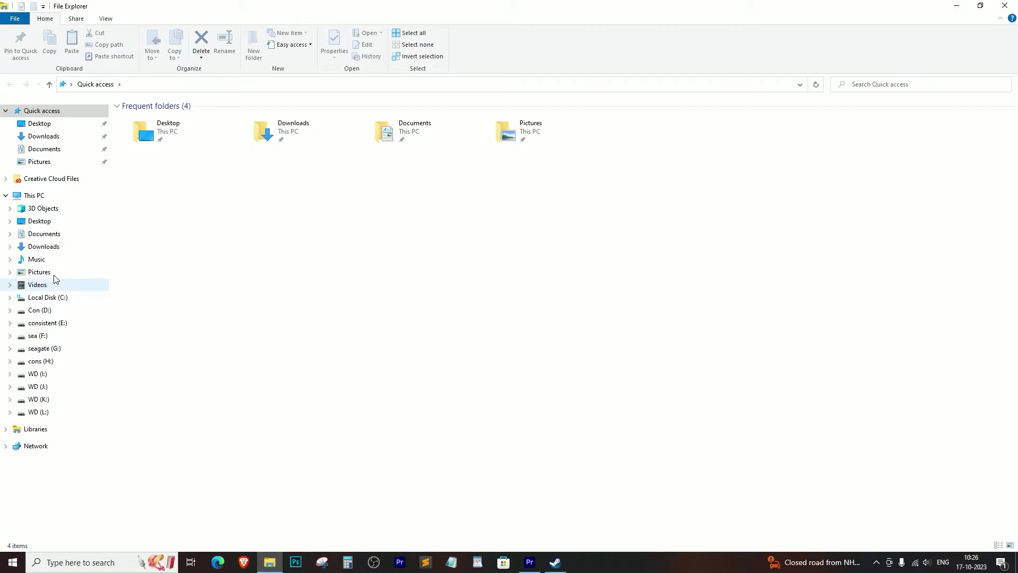
click(36, 196)
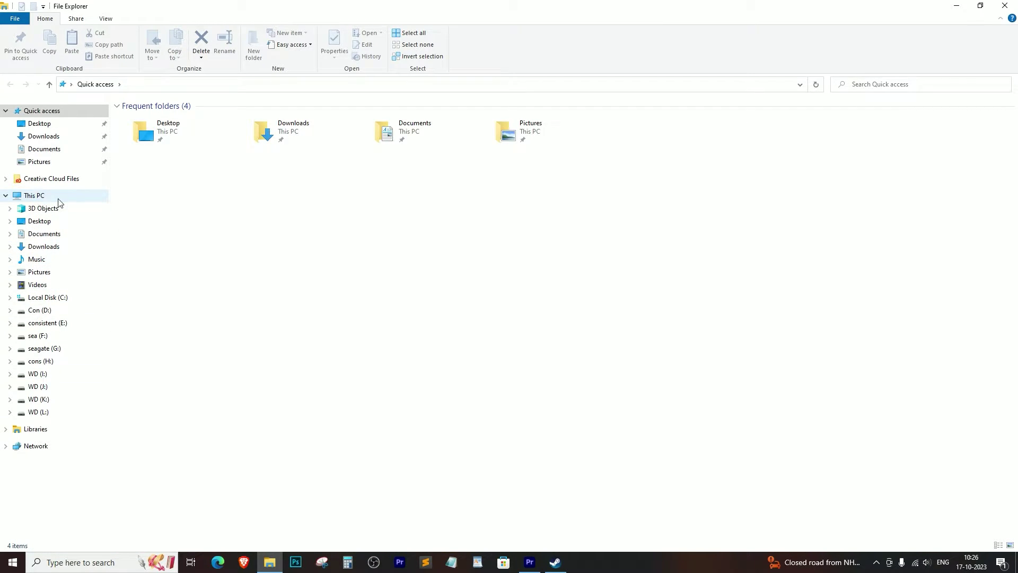
double_click(191, 201)
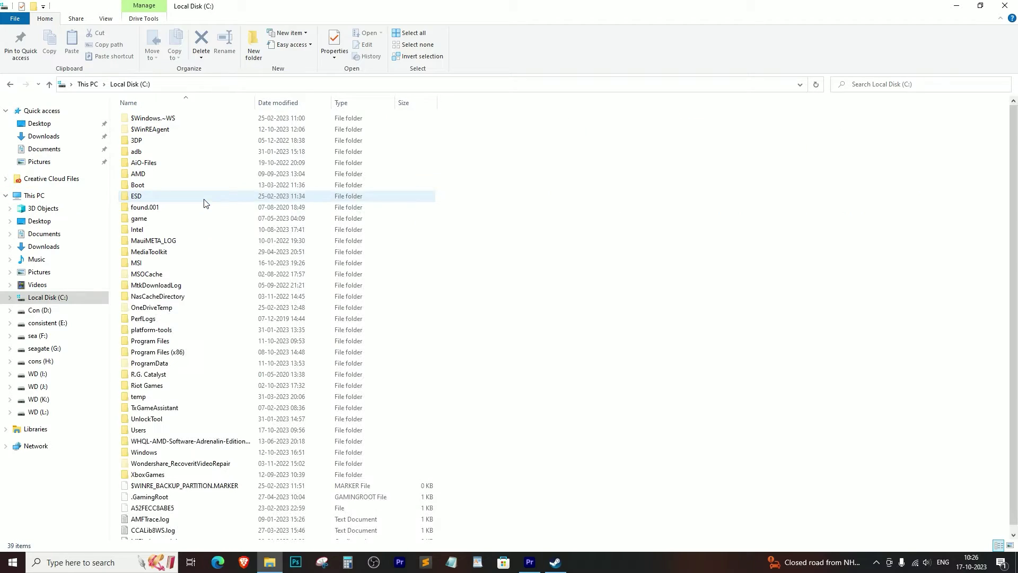
mouse_move(139, 430)
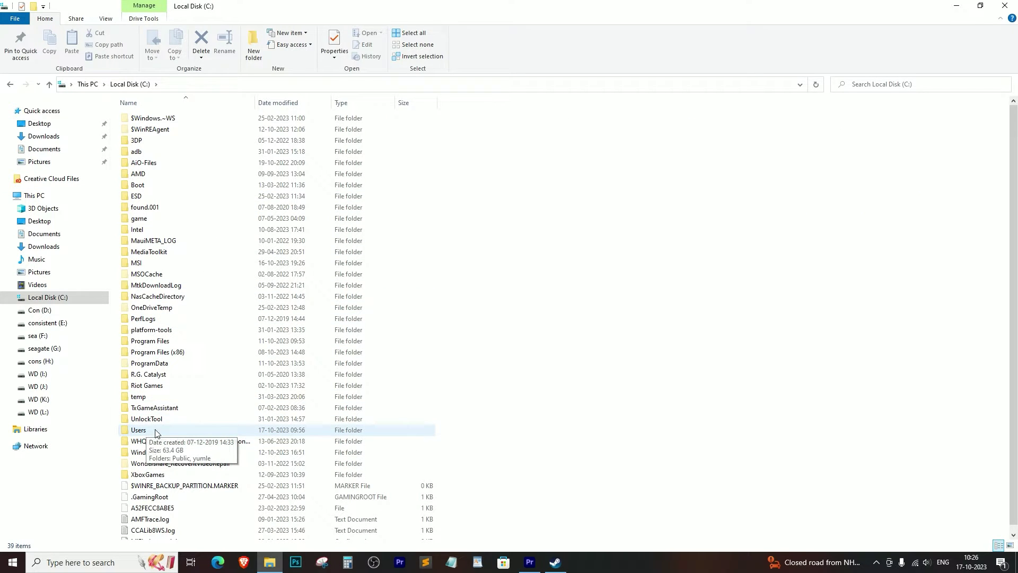
double_click(156, 432)
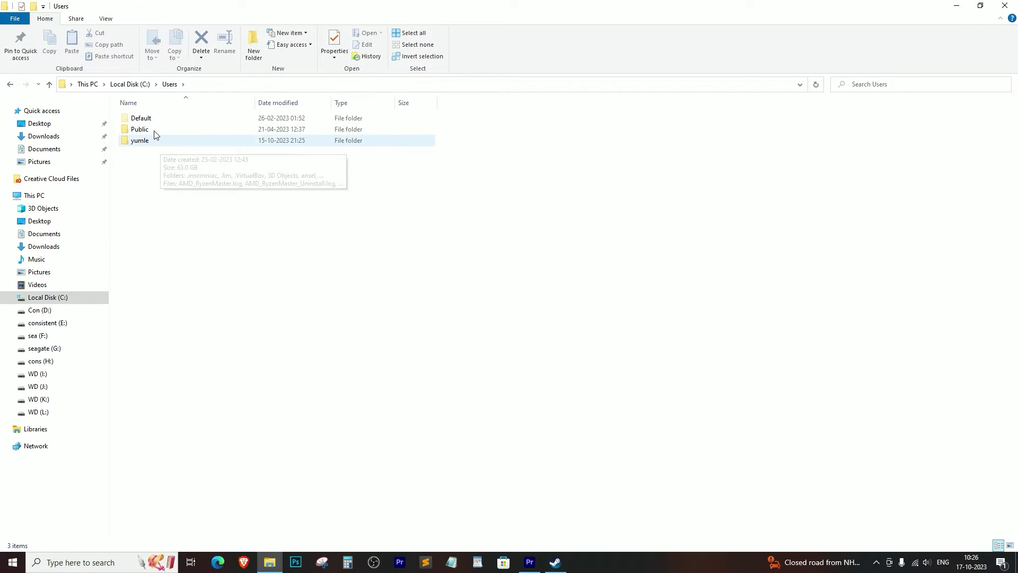
mouse_move(187, 185)
mouse_down()
mouse_move(166, 171)
mouse_move(169, 189)
mouse_up()
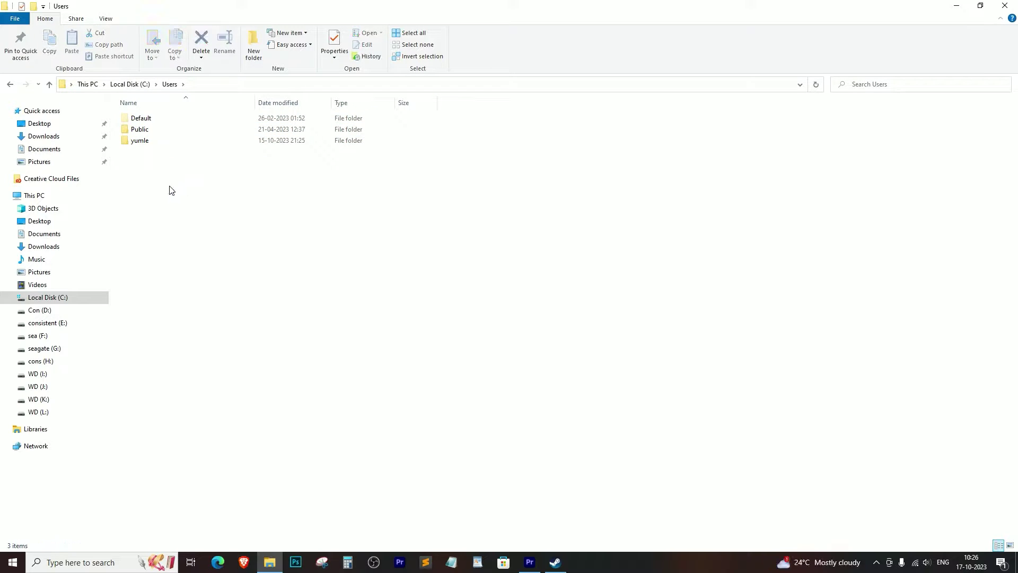
double_click(150, 141)
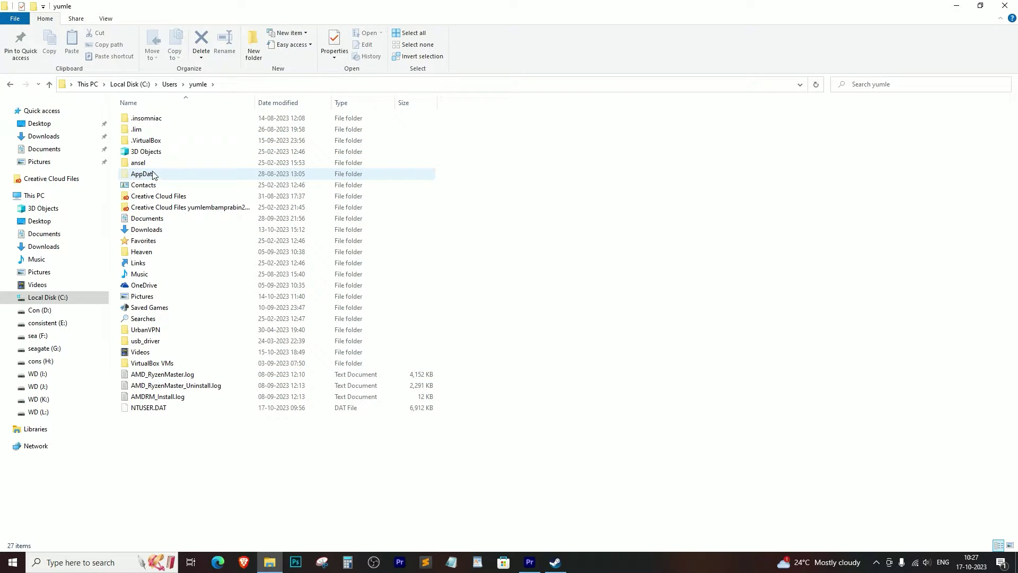
- Show hidden items so AppData is visible, then open AppData and Roaming
click(105, 18)
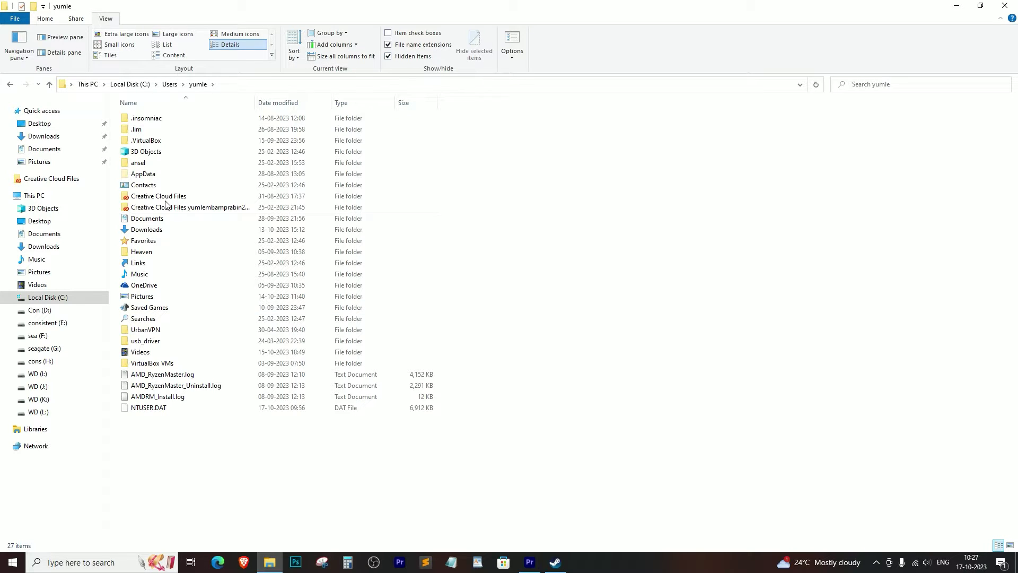
click(389, 56)
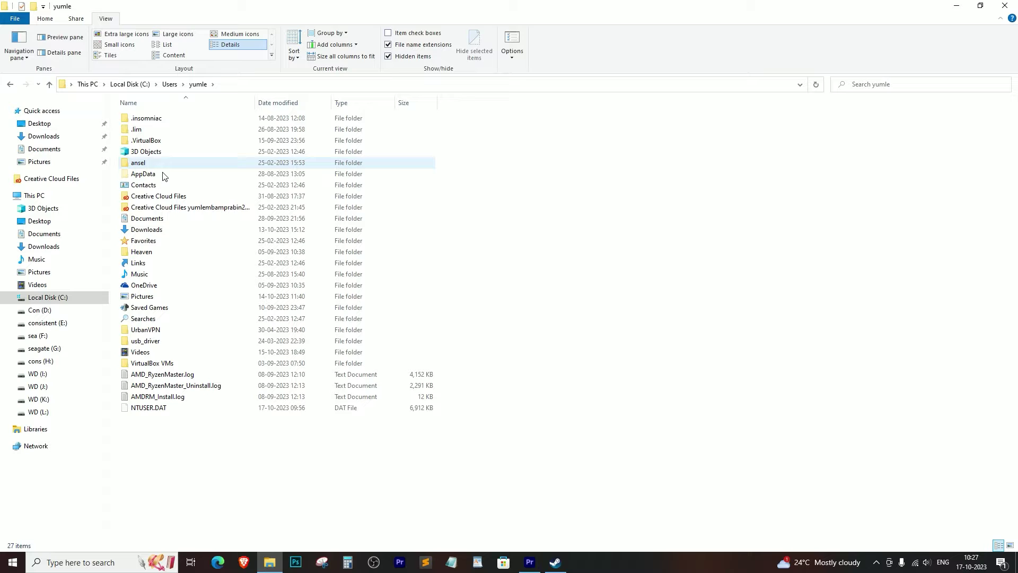
double_click(151, 177)
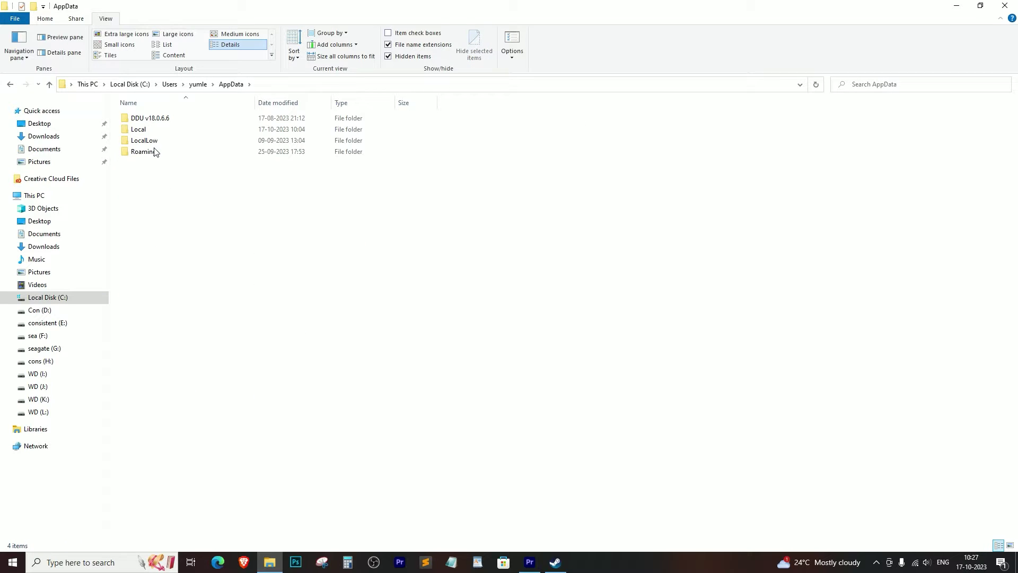
double_click(164, 157)
scroll(200, 311, down, 3)
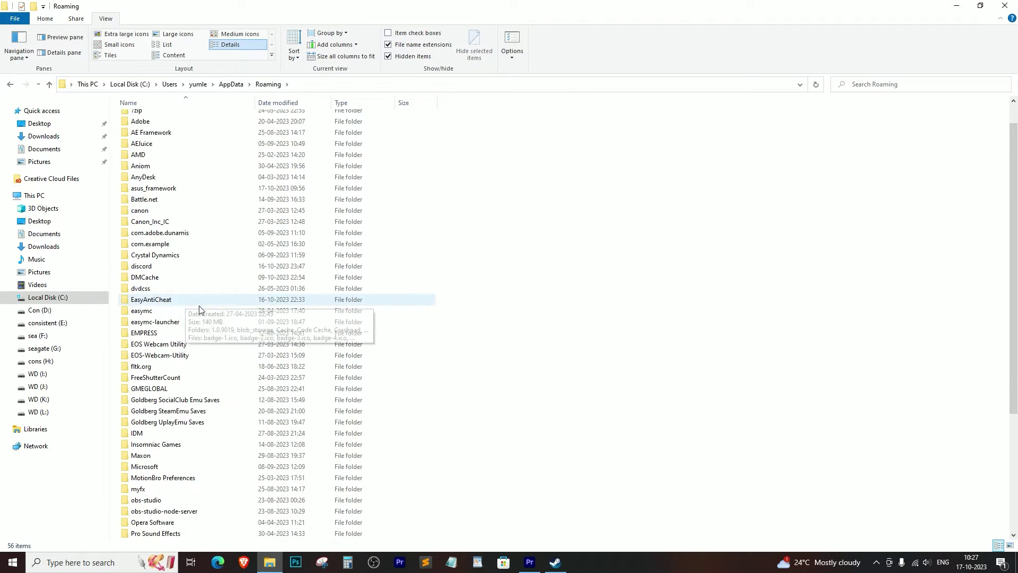
scroll(204, 297, down, 3)
- Go through Microsoft, Windows and Start Menu into the Programs folder
click(159, 434)
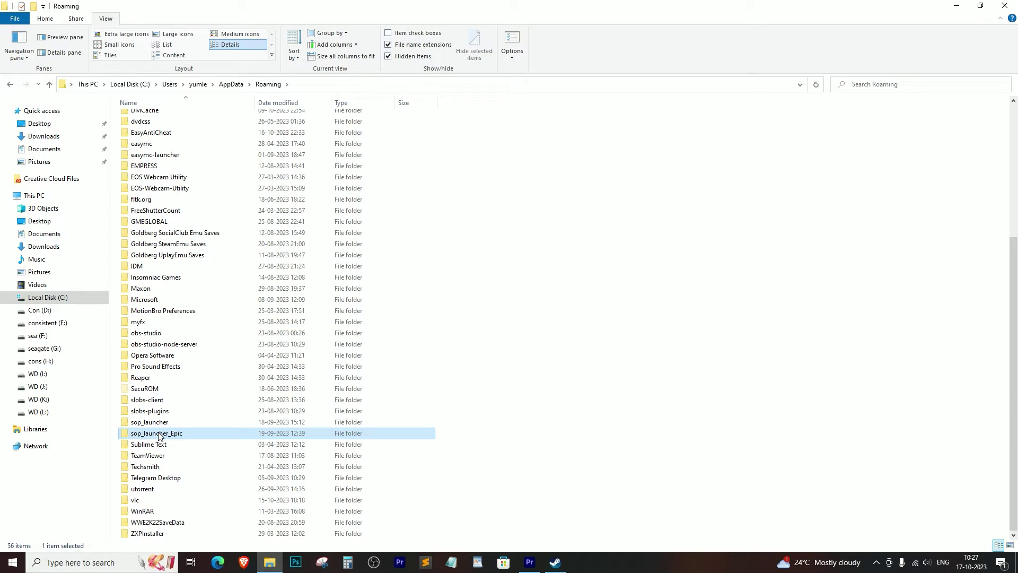
click(142, 290)
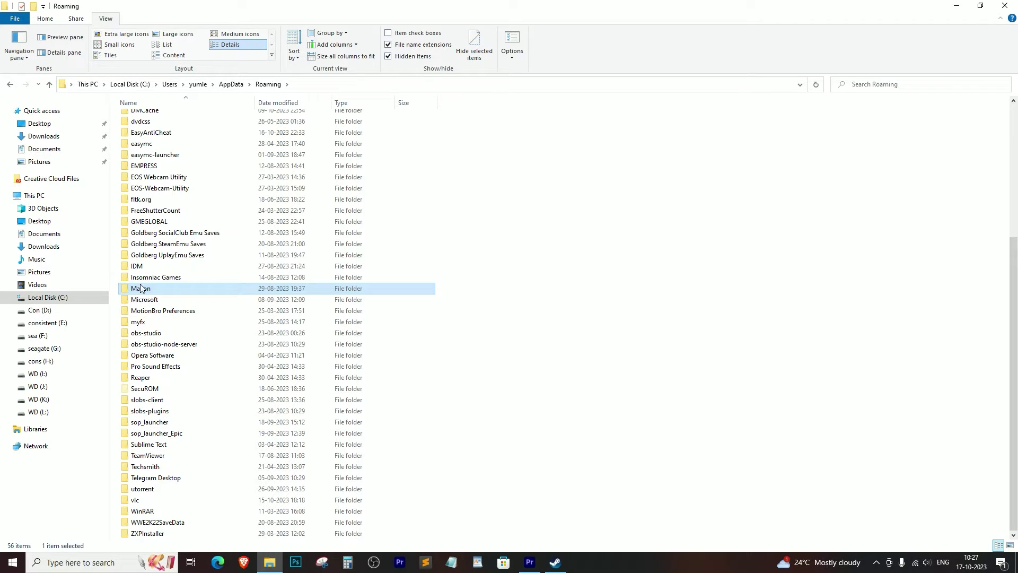
click(164, 299)
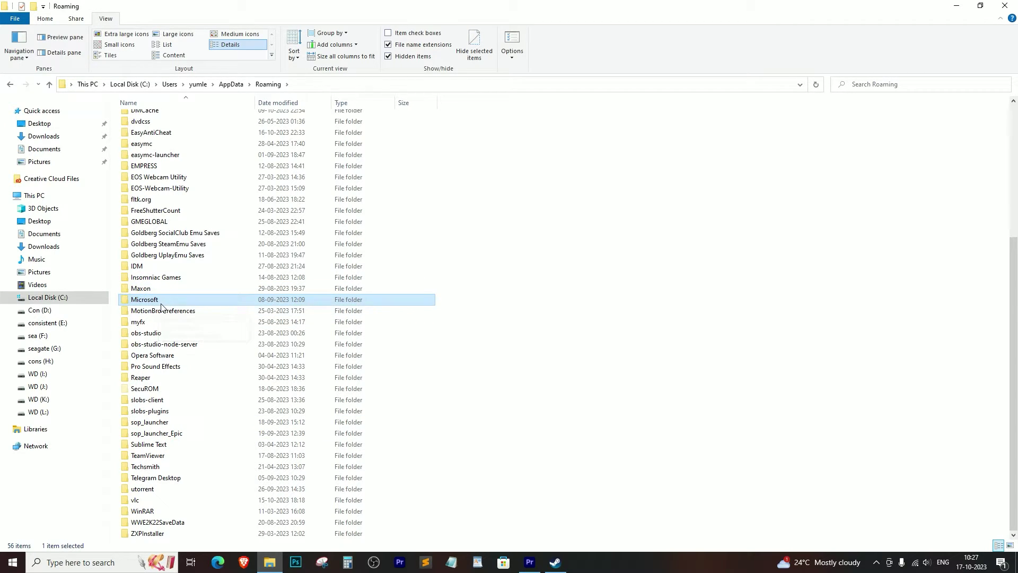
double_click(161, 304)
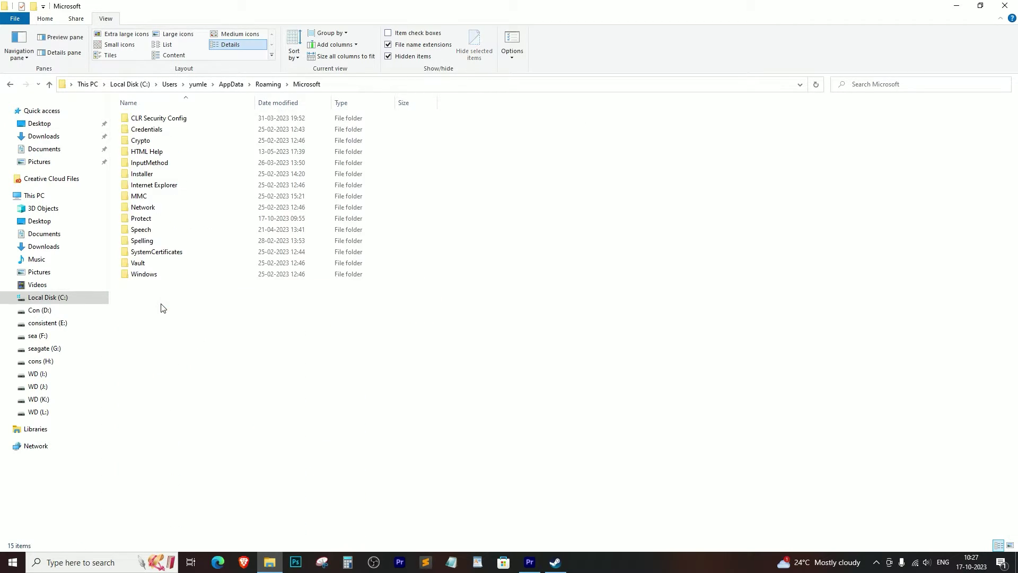
double_click(164, 277)
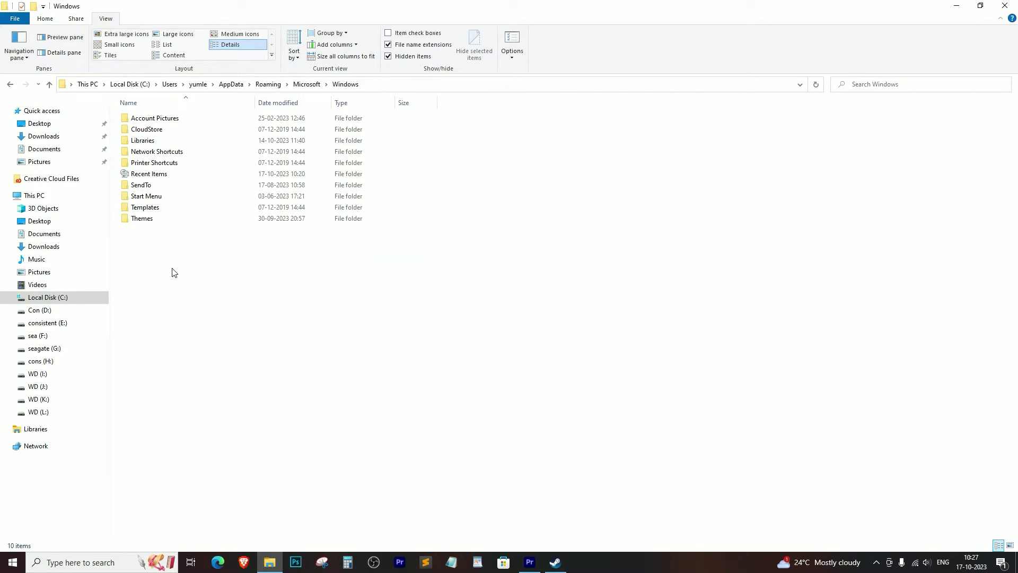
double_click(165, 199)
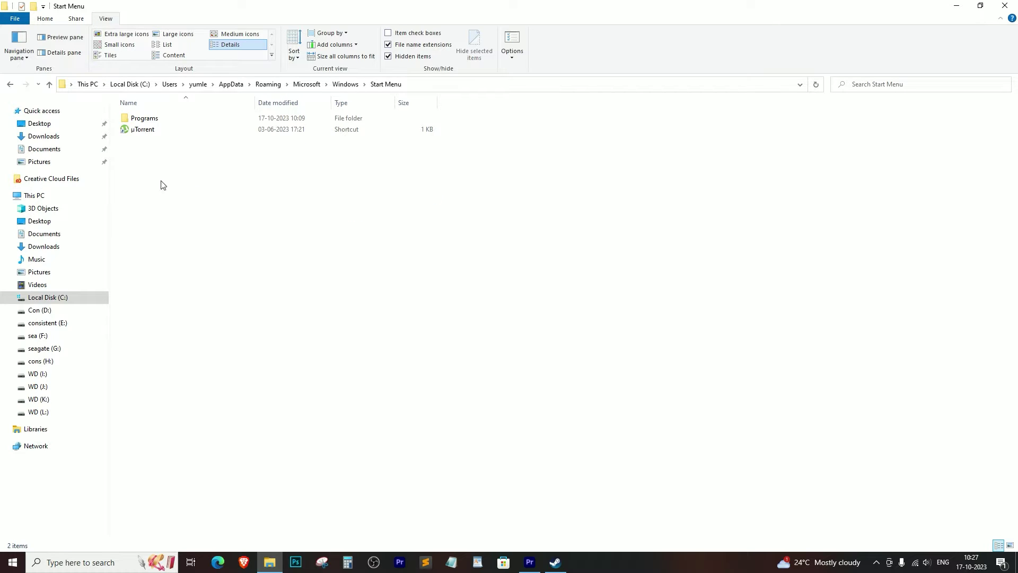
double_click(166, 120)
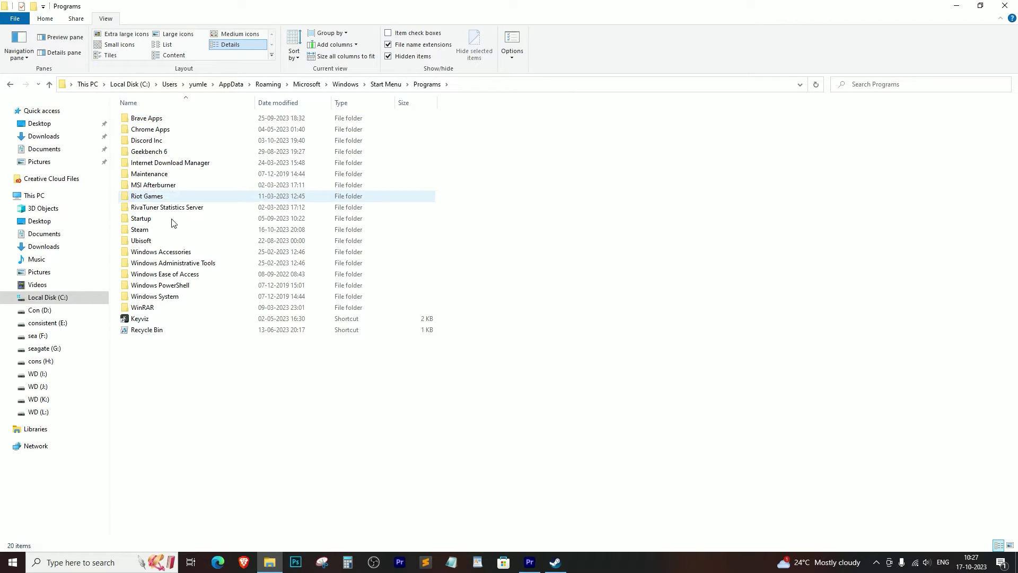
- Restore, resize and move the Explorer window to uncover the Fortnite desktop shortcut
double_click(465, 5)
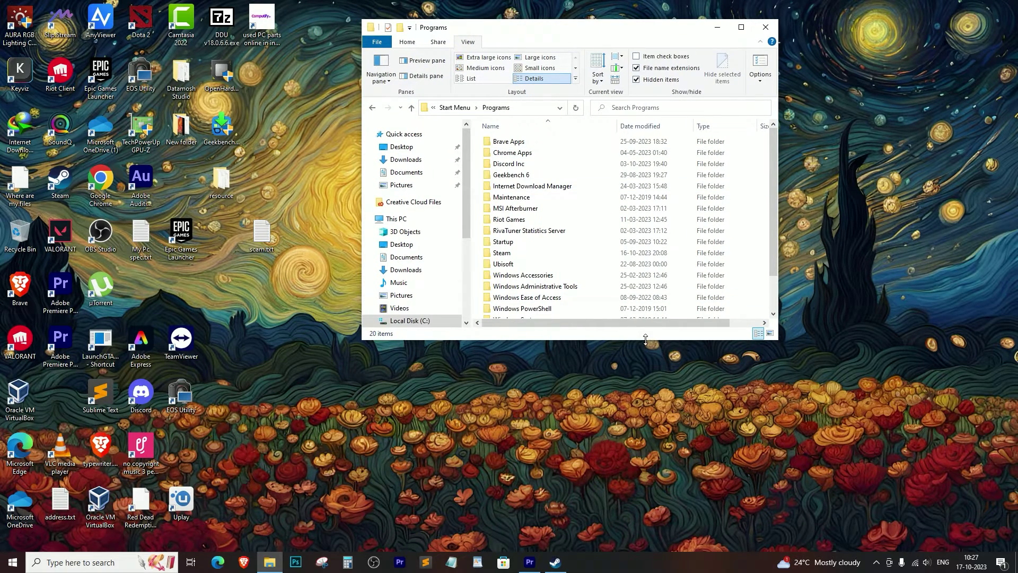
drag(645, 339, 646, 419)
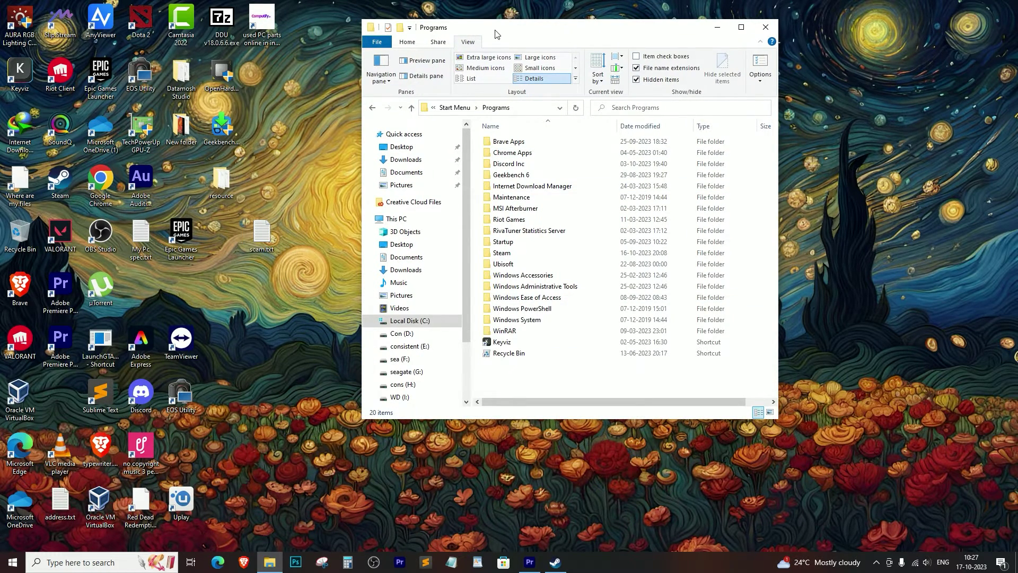
drag(495, 34, 665, 55)
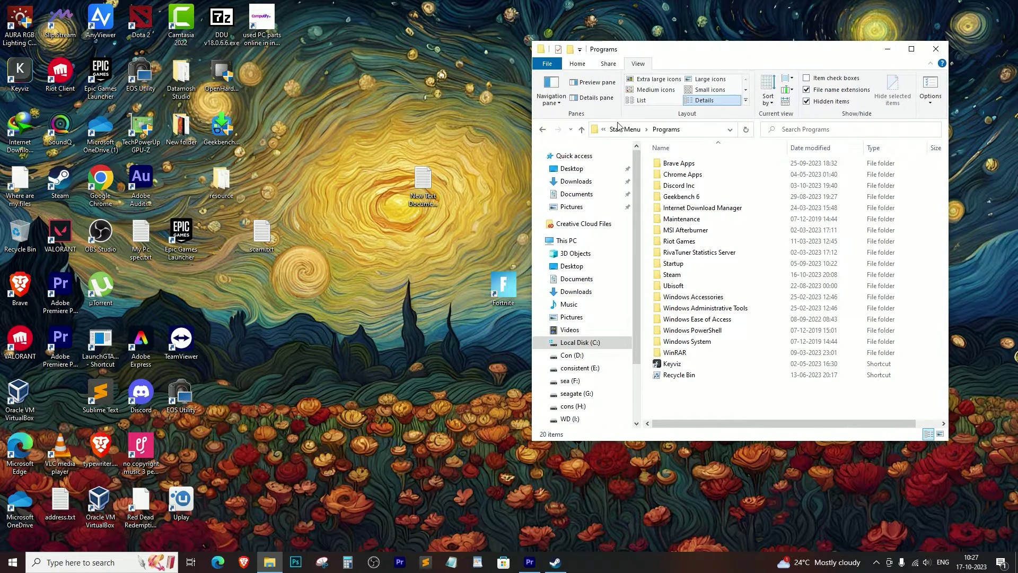
click(506, 291)
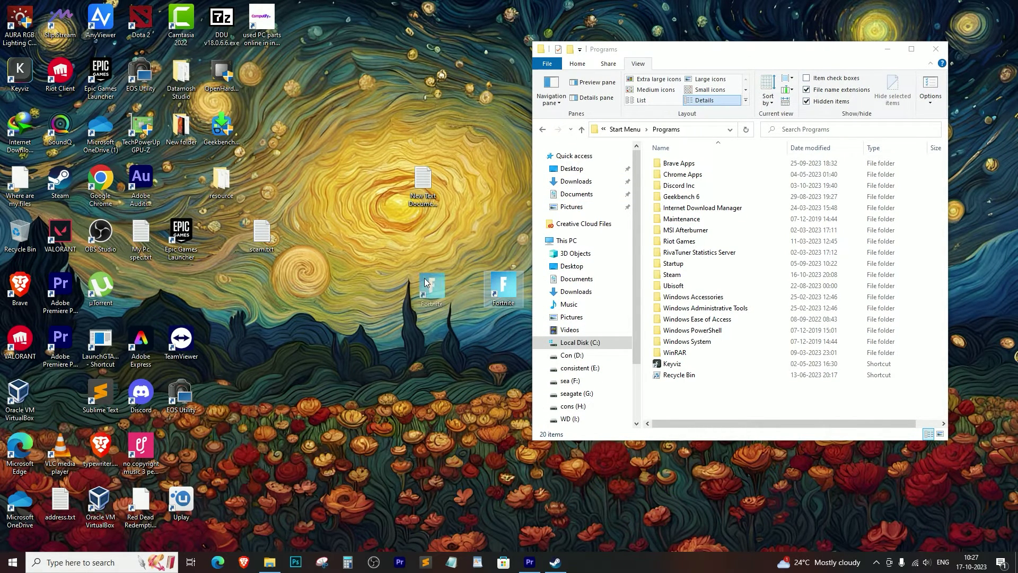
drag(419, 275, 435, 293)
- Copy the Fortnite shortcut and paste it into the Programs folder
right_click(433, 291)
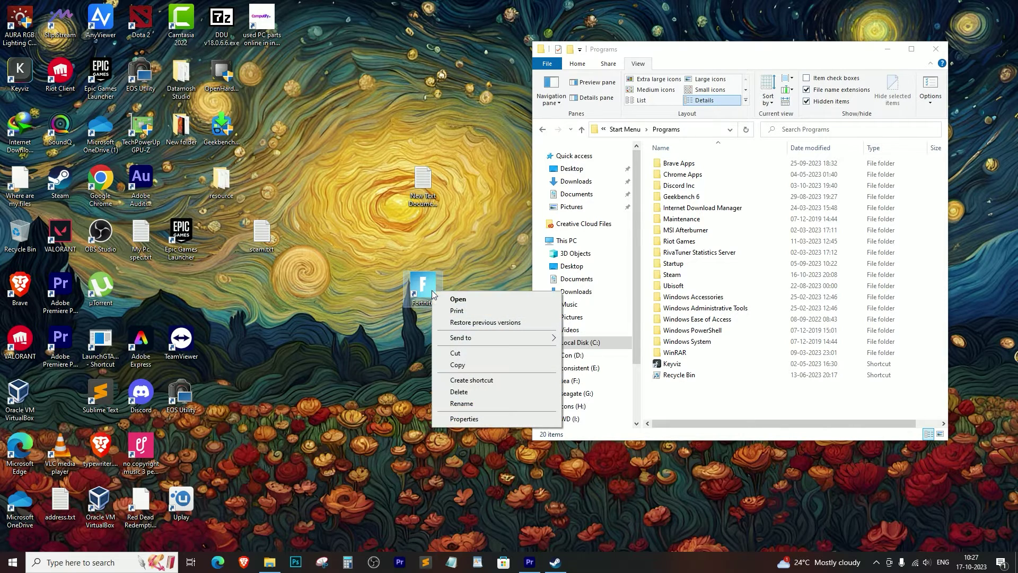
click(462, 366)
right_click(701, 398)
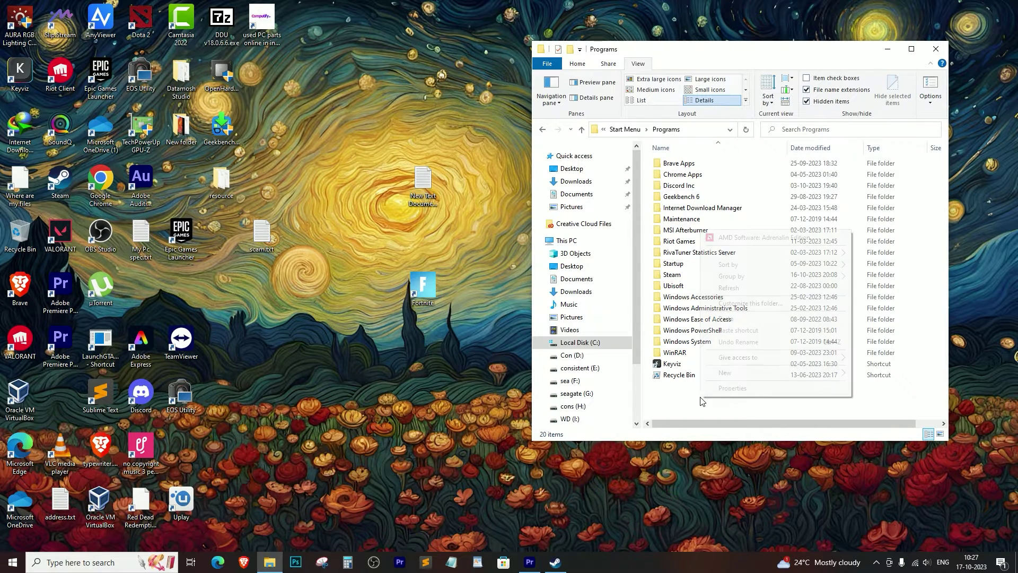
click(726, 317)
mouse_move(674, 363)
mouse_down()
mouse_move(668, 388)
mouse_move(703, 399)
mouse_move(423, 288)
mouse_up()
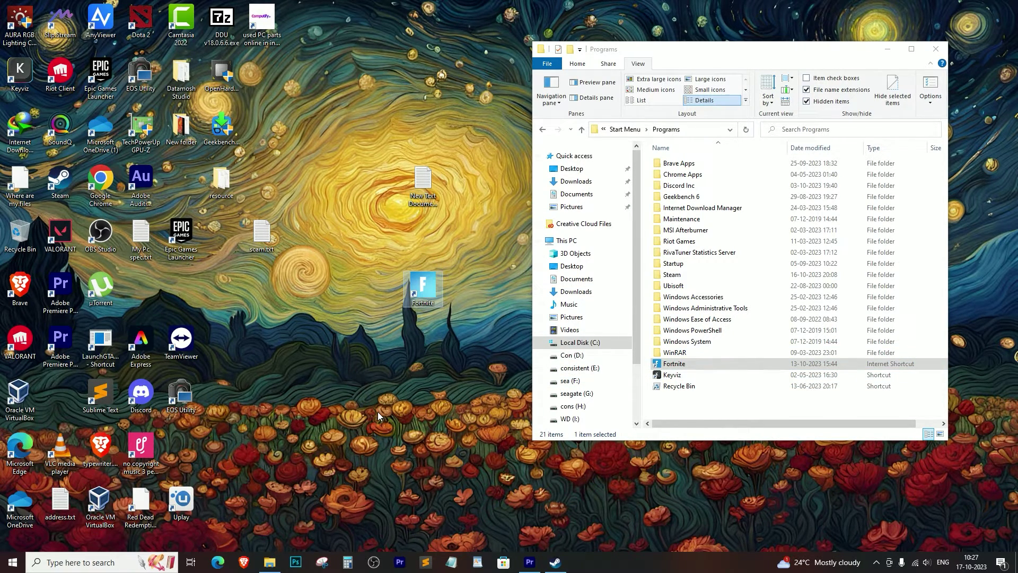
- Search for Fortnite, confirm it is the Best match app, then clear the query
click(93, 563)
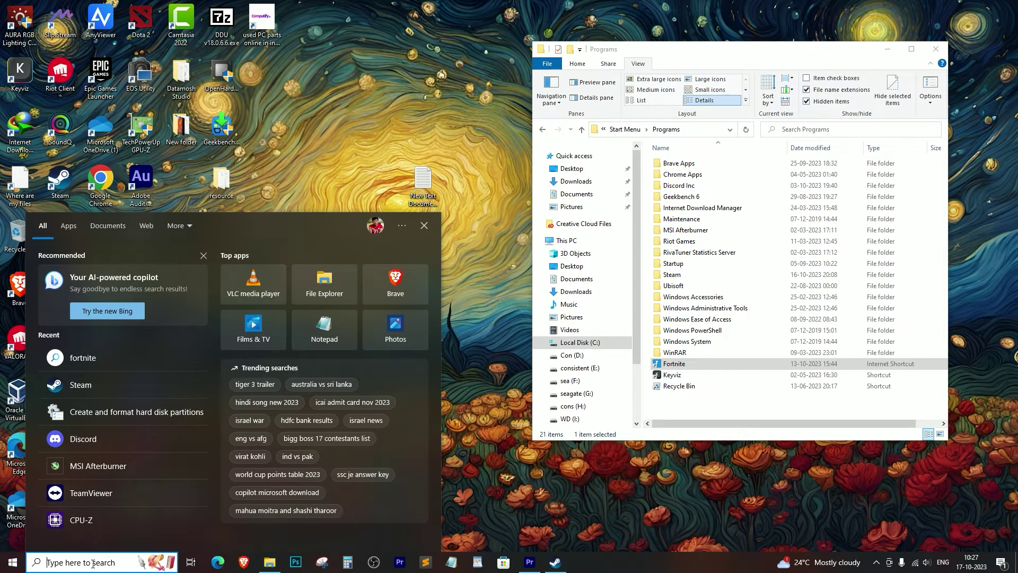
text(F)
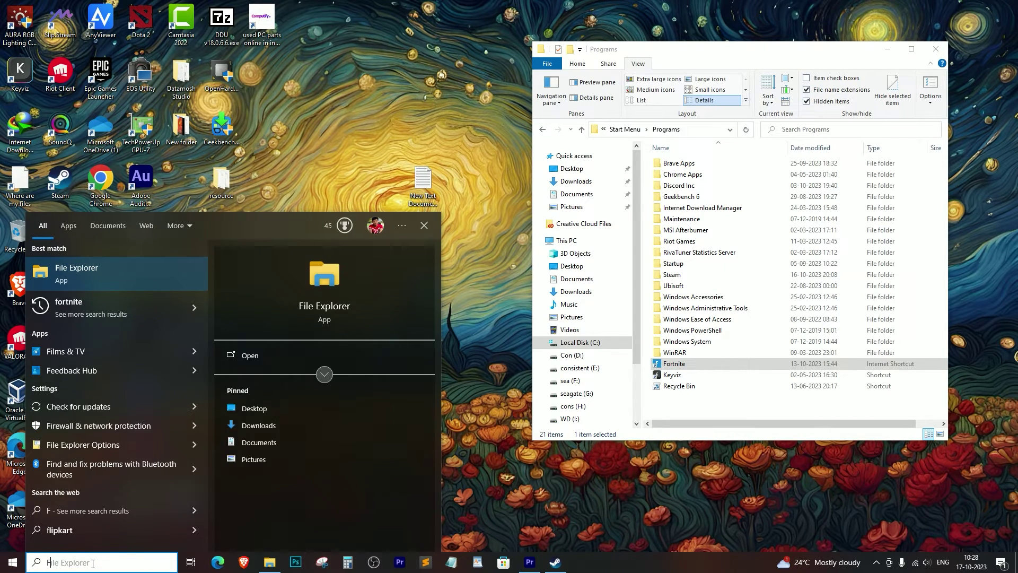
text(ortnite)
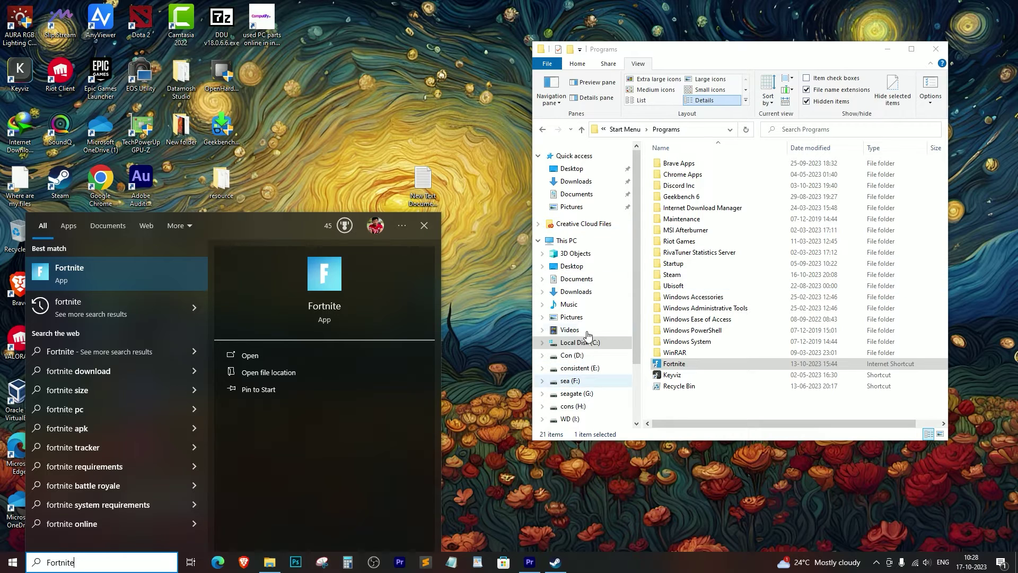
key(ctrl+a)
key(BackSpace)
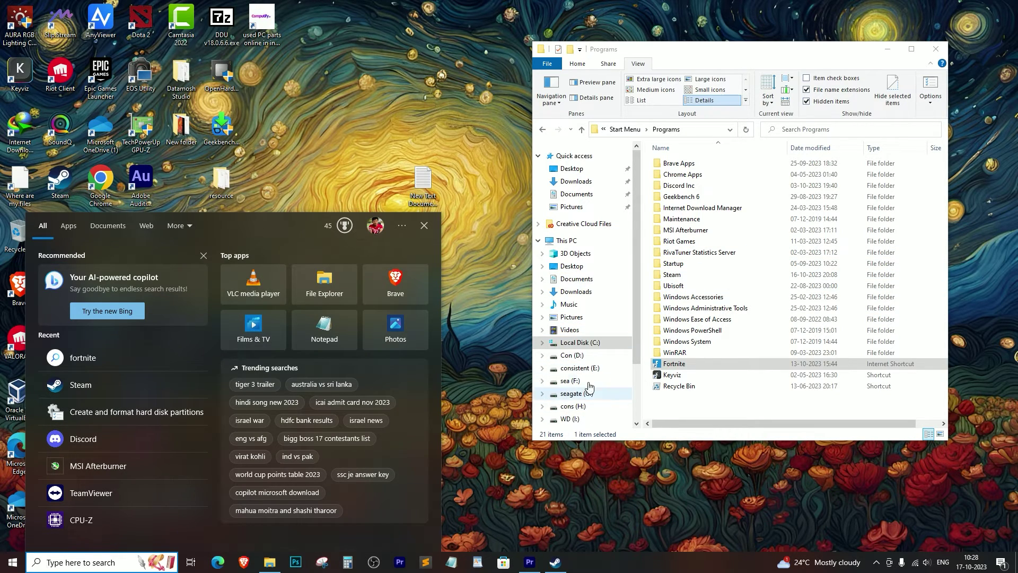